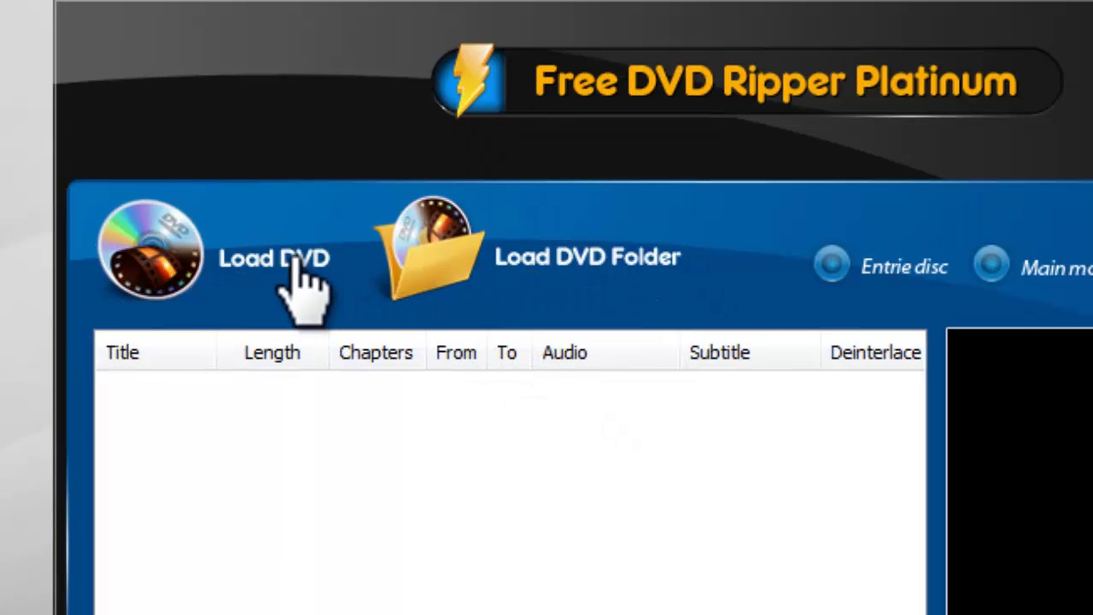
Step: Load the DVD from drive F:\
left_click(294, 272)
left_click(283, 333)
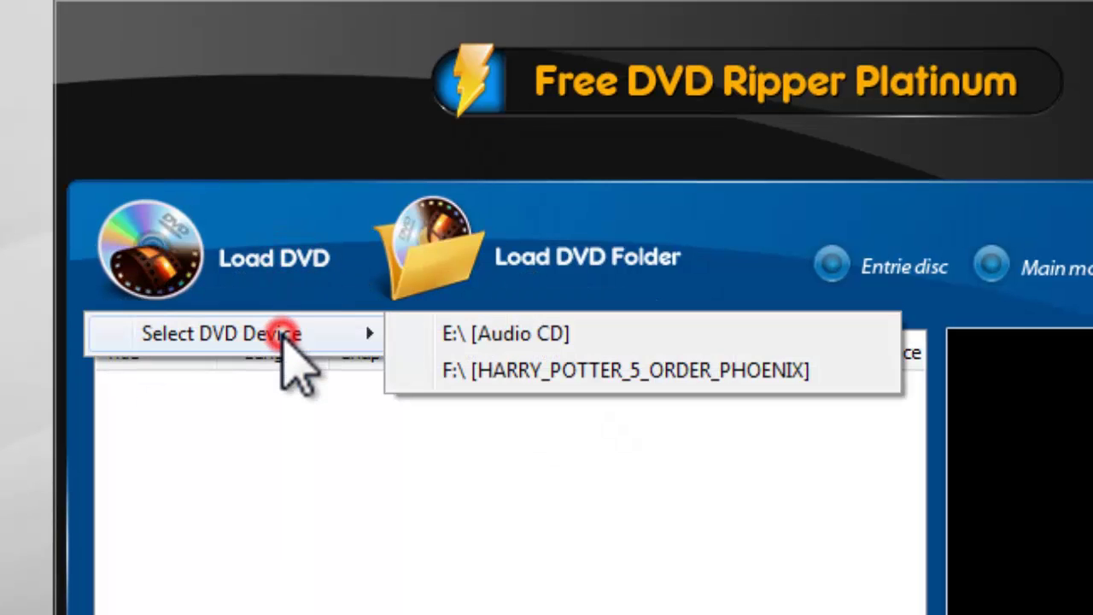
left_click(442, 374)
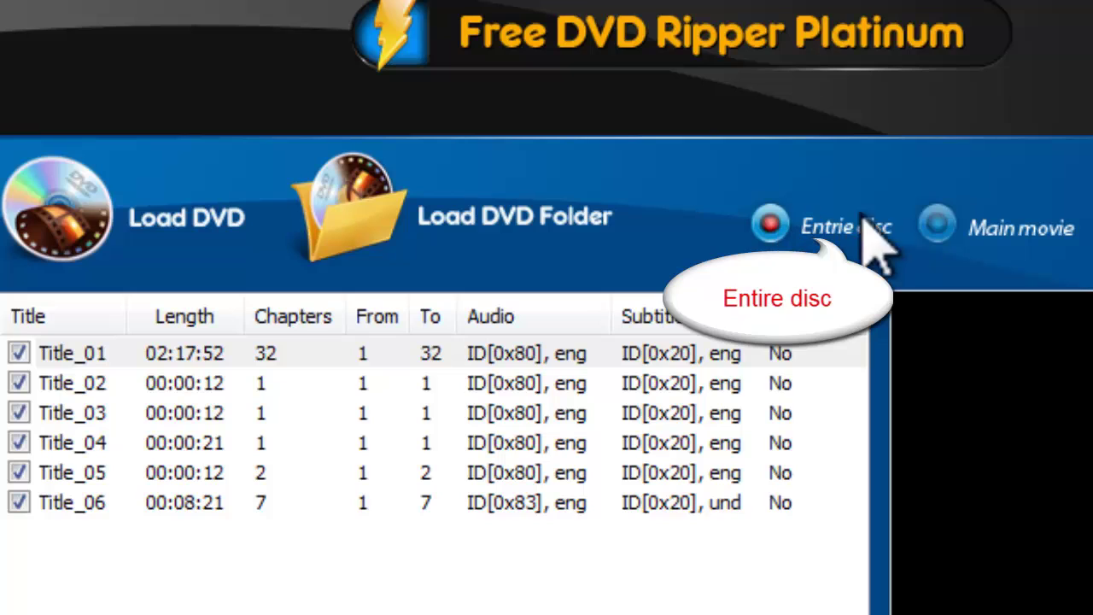
Step: Choose Main movie mode and also tick Title_03 and Title_06 for ripping
left_click(938, 223)
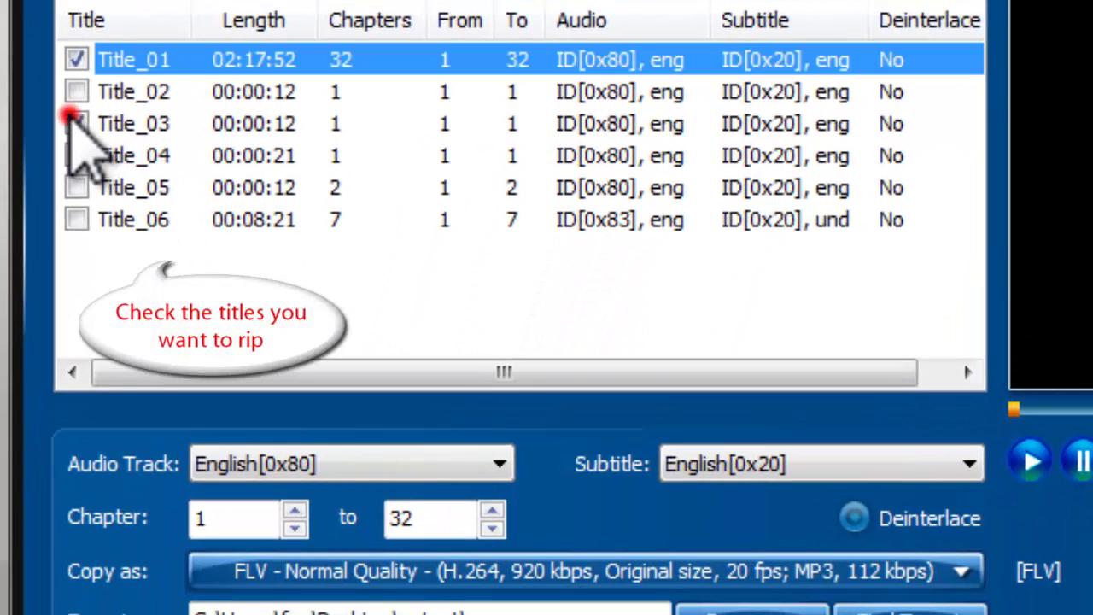
left_click(58, 213)
left_click(76, 220)
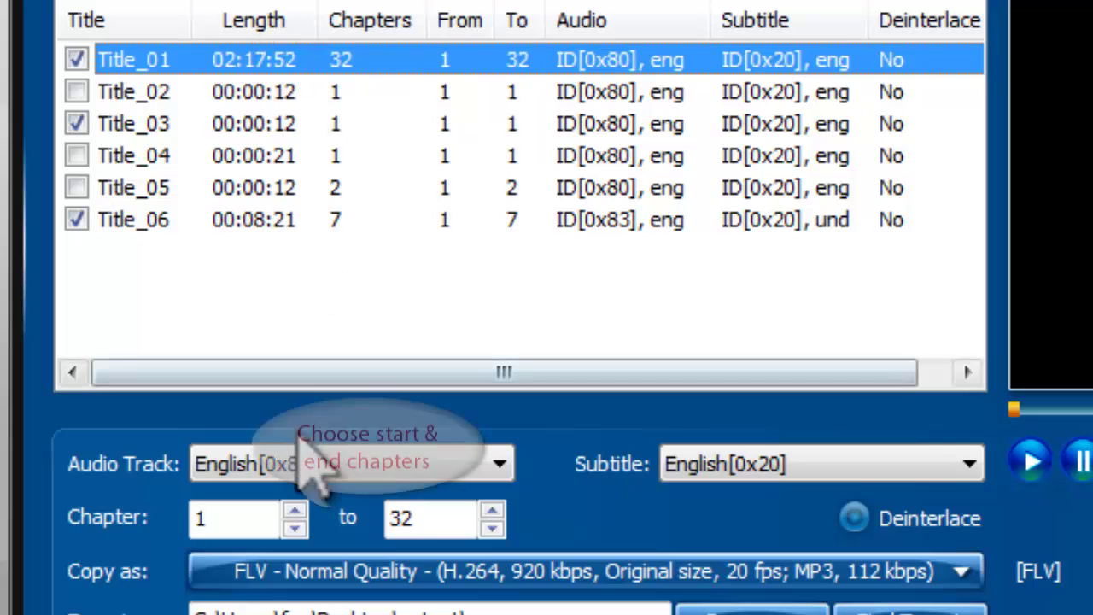
Step: Limit Title_01 to chapters 1–2, keeping English[0x80] audio and English[0x20] subtitles
left_click(250, 517)
left_click_drag(390, 519, 388, 519)
left_click(492, 527)
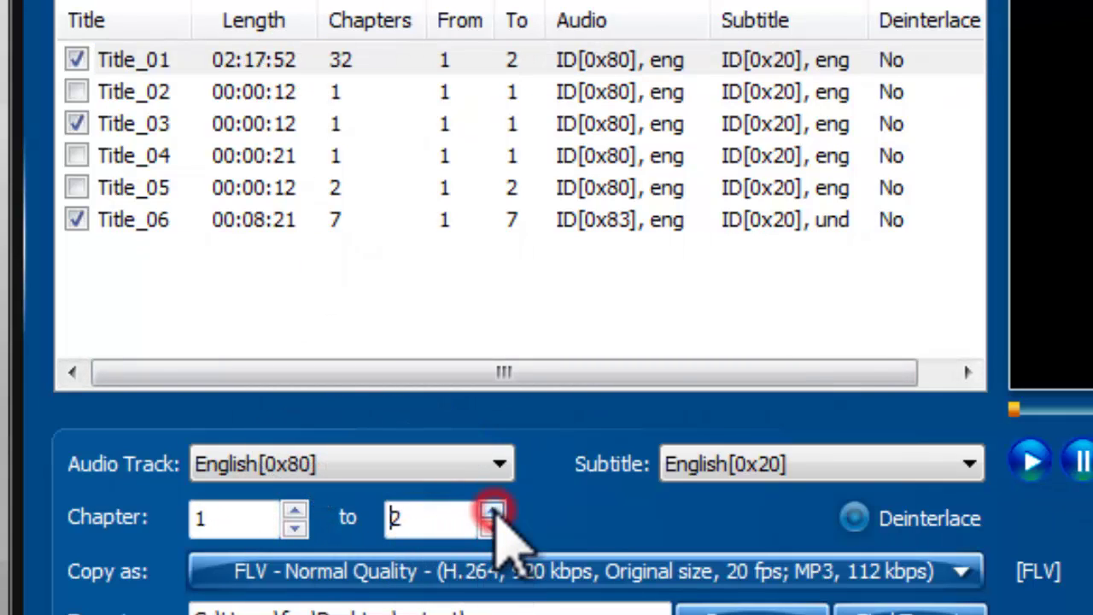
left_click(500, 464)
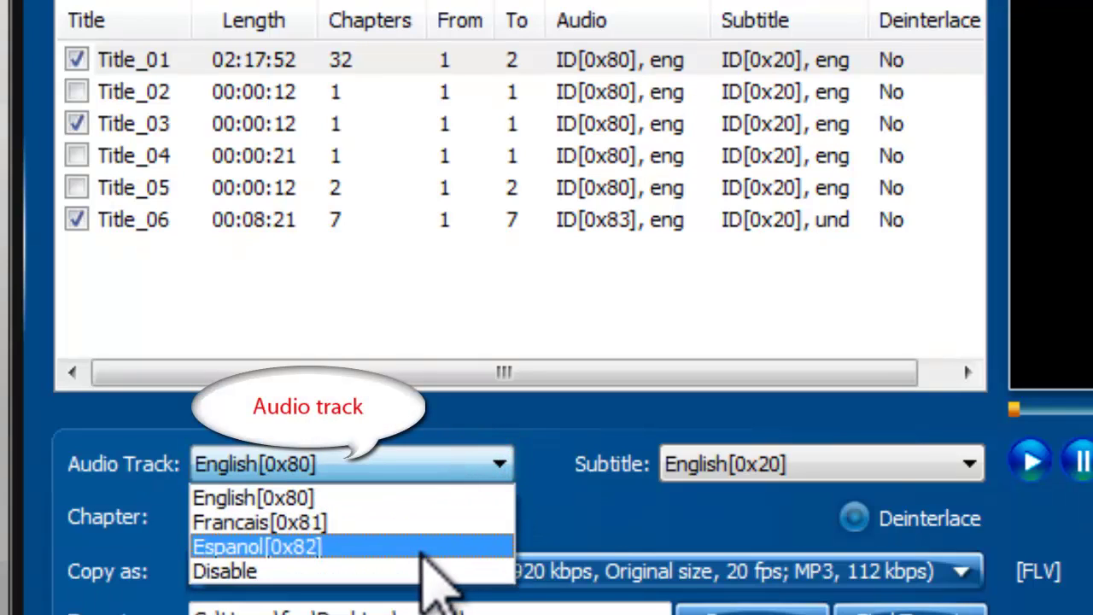
left_click(393, 498)
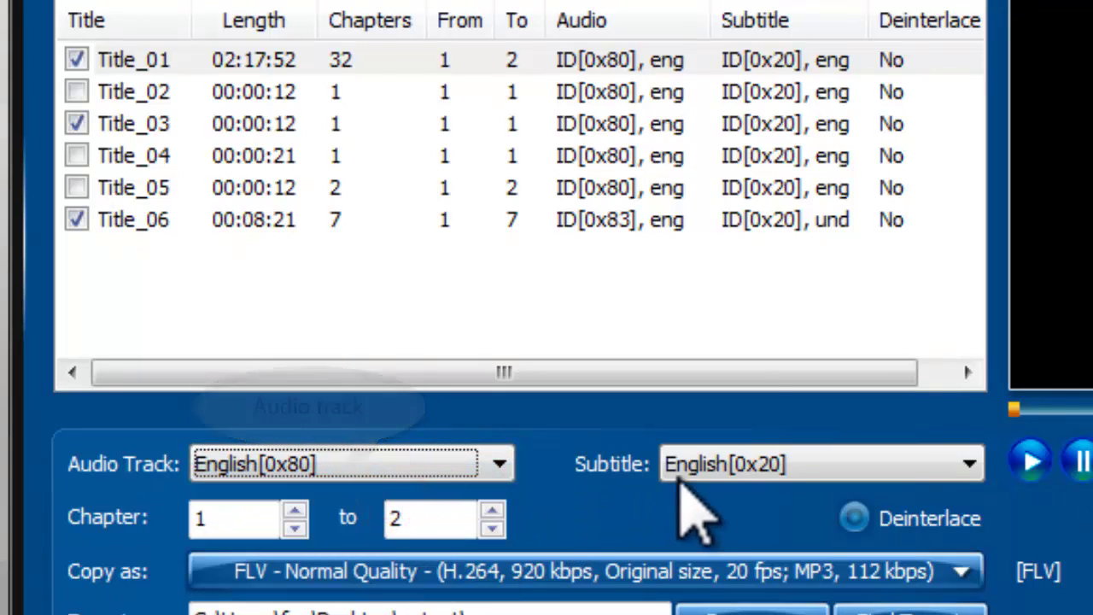
left_click(694, 463)
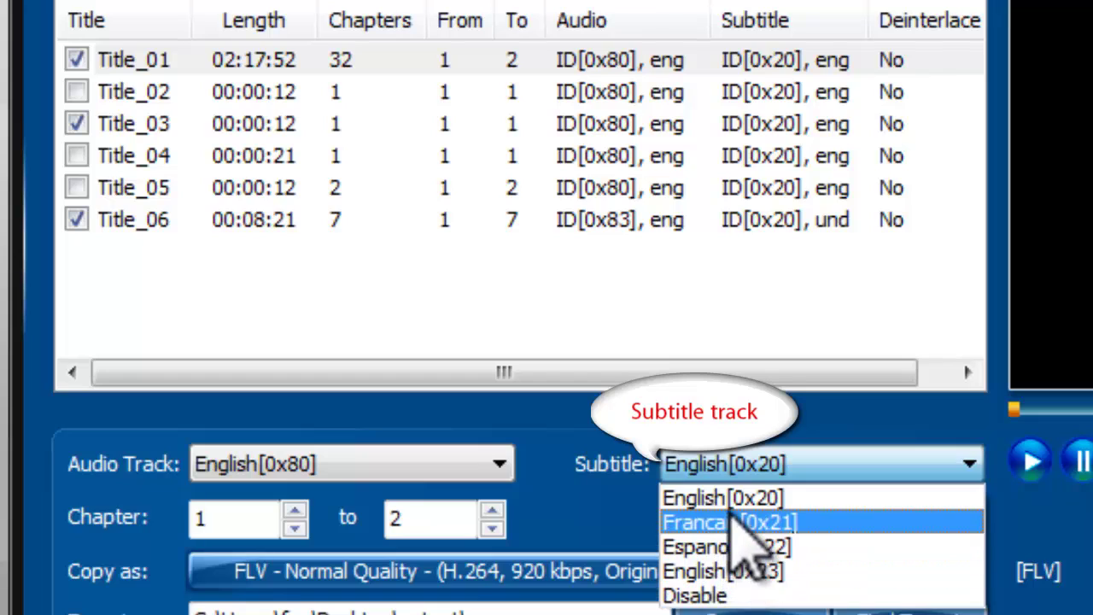
left_click(732, 497)
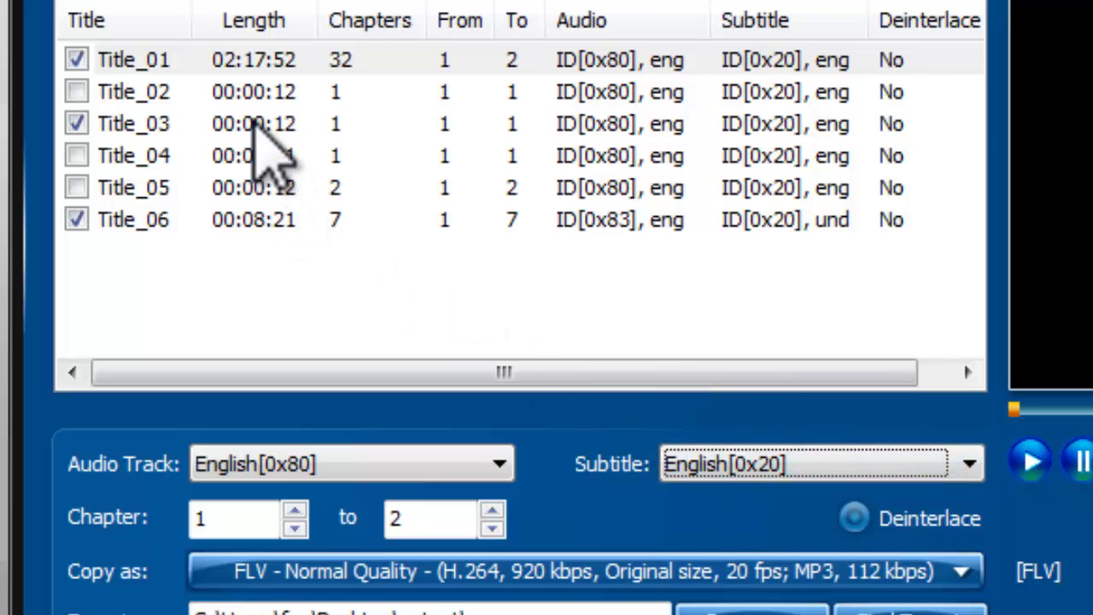
Step: Select Title_03 and keep its English[0x80] audio and English[0x20] subtitles
left_click(256, 124)
left_click(374, 453)
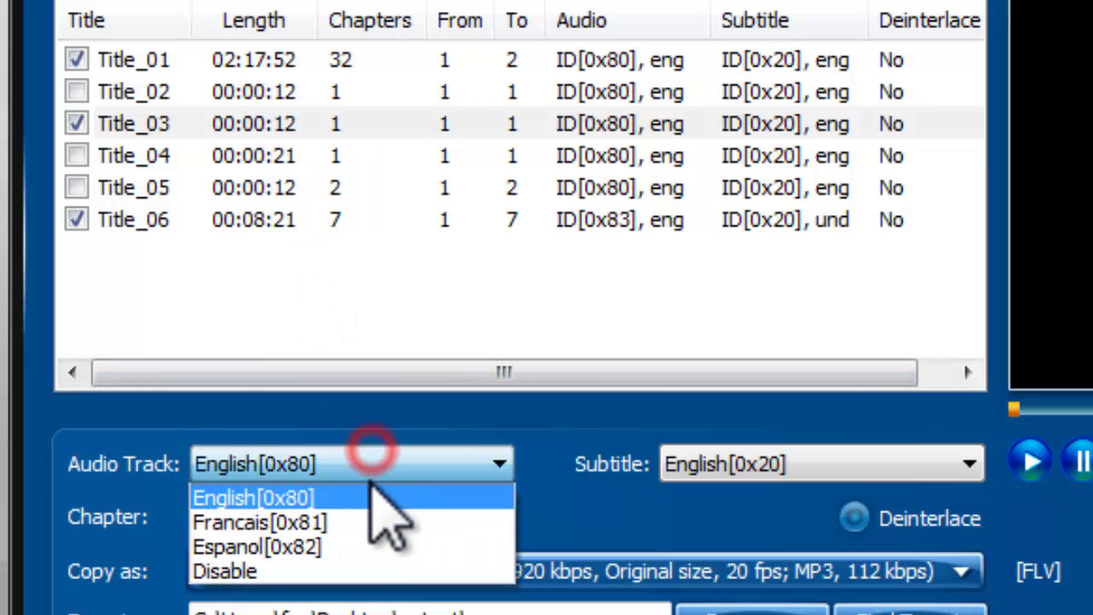
left_click(324, 498)
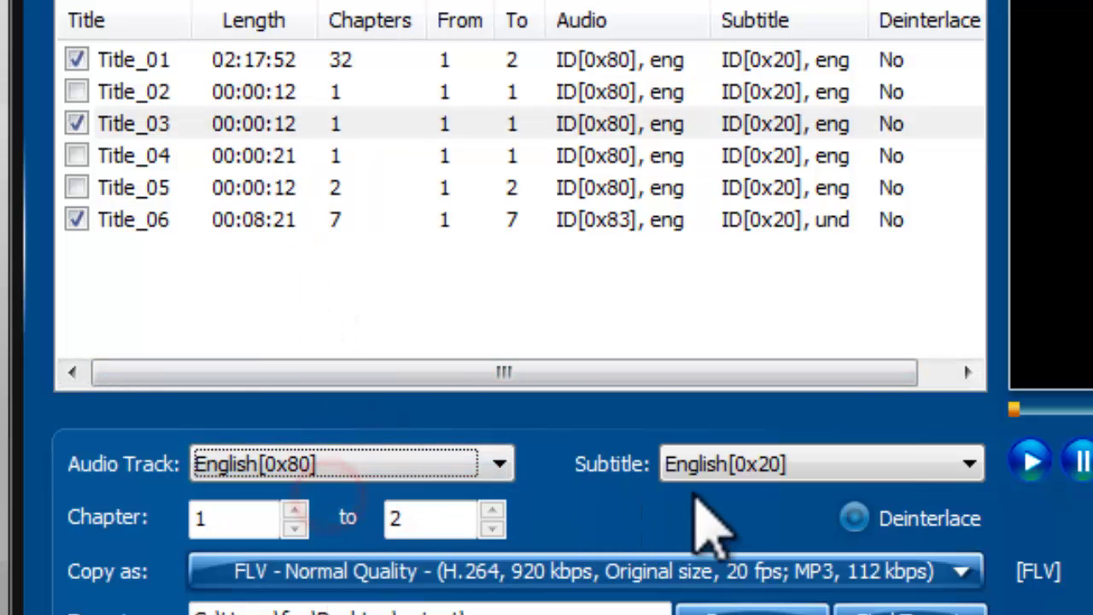
left_click(701, 468)
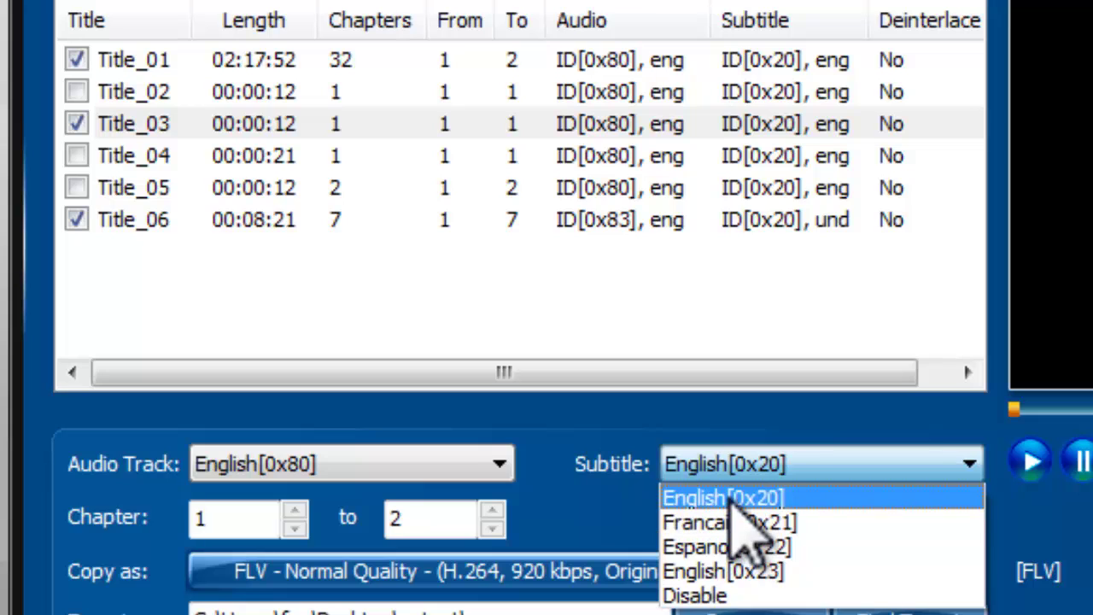
left_click(732, 500)
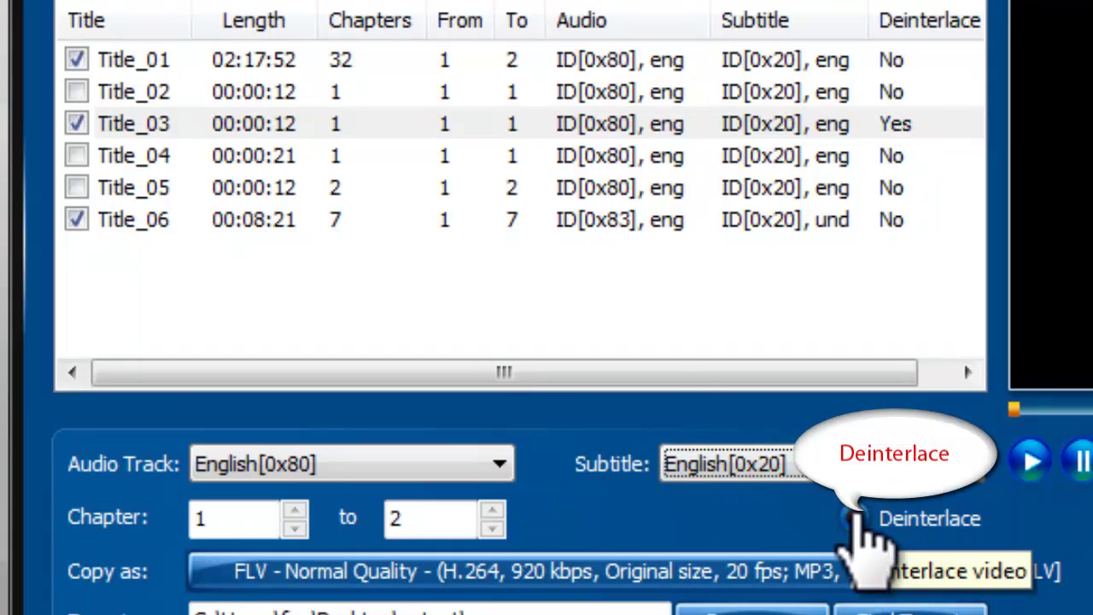
Step: Disable Title_06's audio and subtitles, end it at chapter 1, and play the preview
left_click(574, 221)
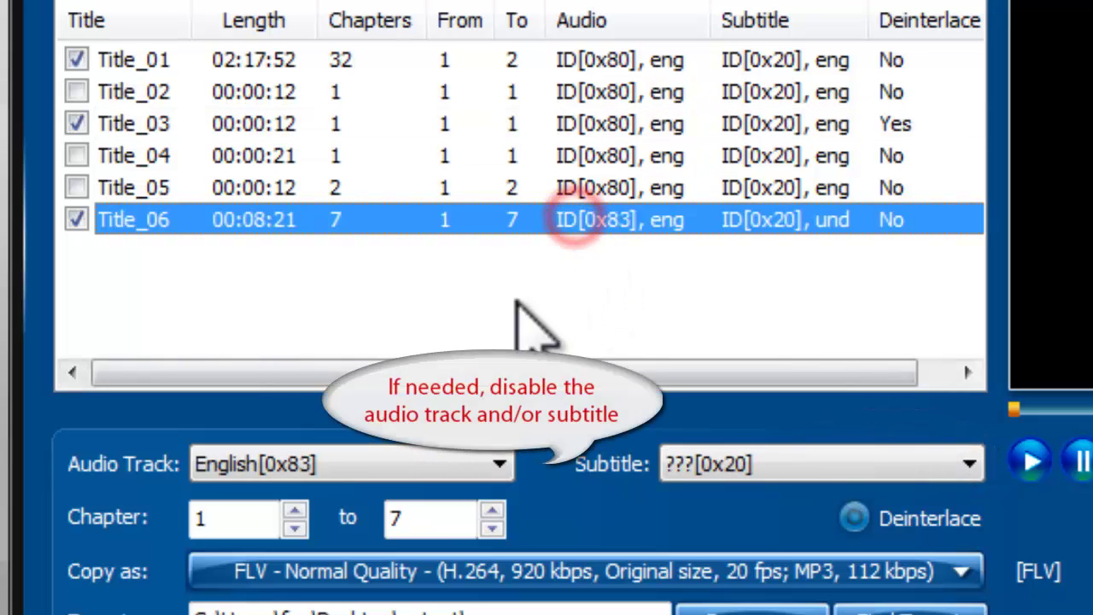
left_click(498, 464)
left_click(453, 523)
left_click(757, 465)
left_click(755, 520)
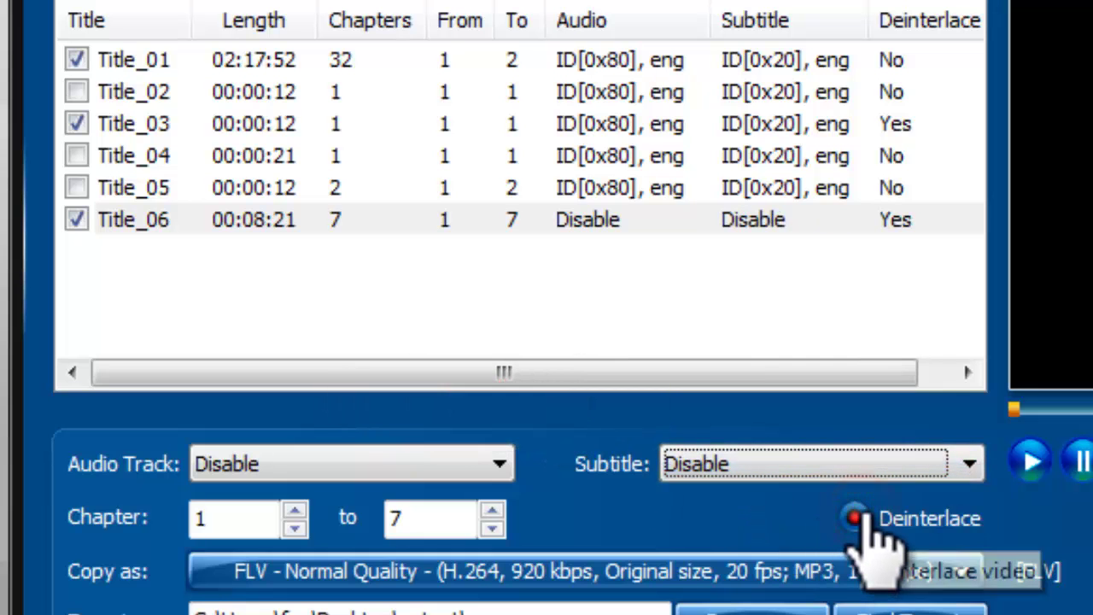
left_click(493, 533)
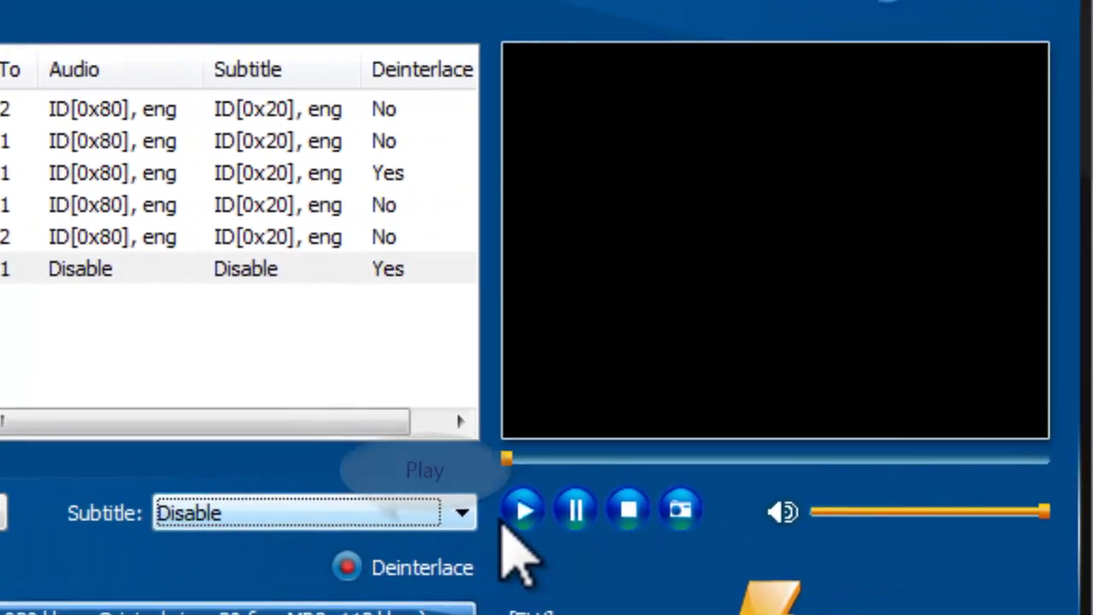
left_click(1025, 464)
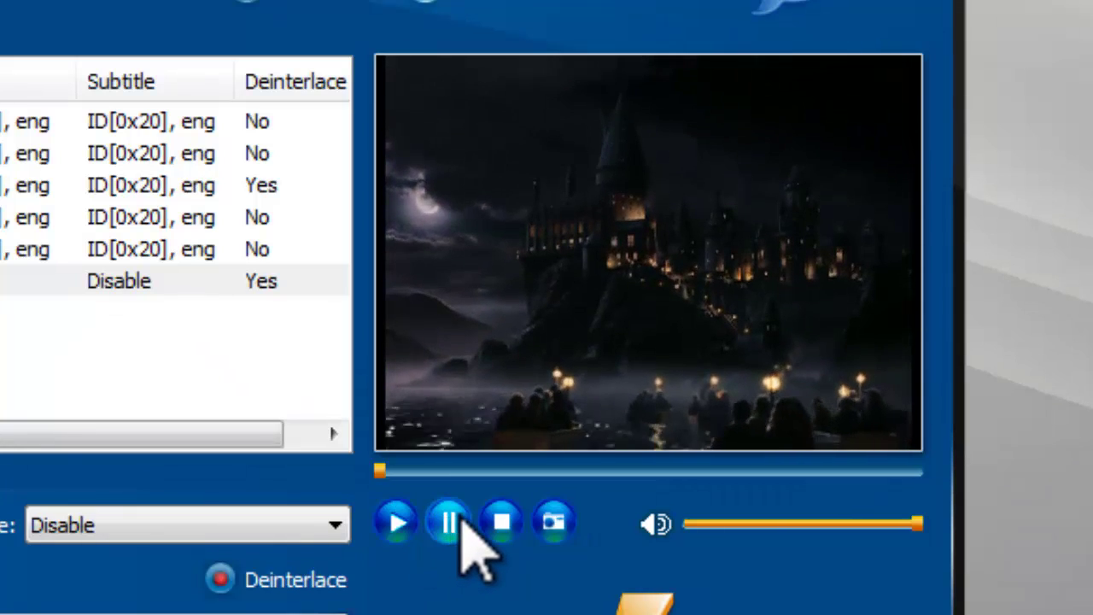
Step: Pause the preview and save the current frame as the JPEG image 01.jpg
left_click(459, 521)
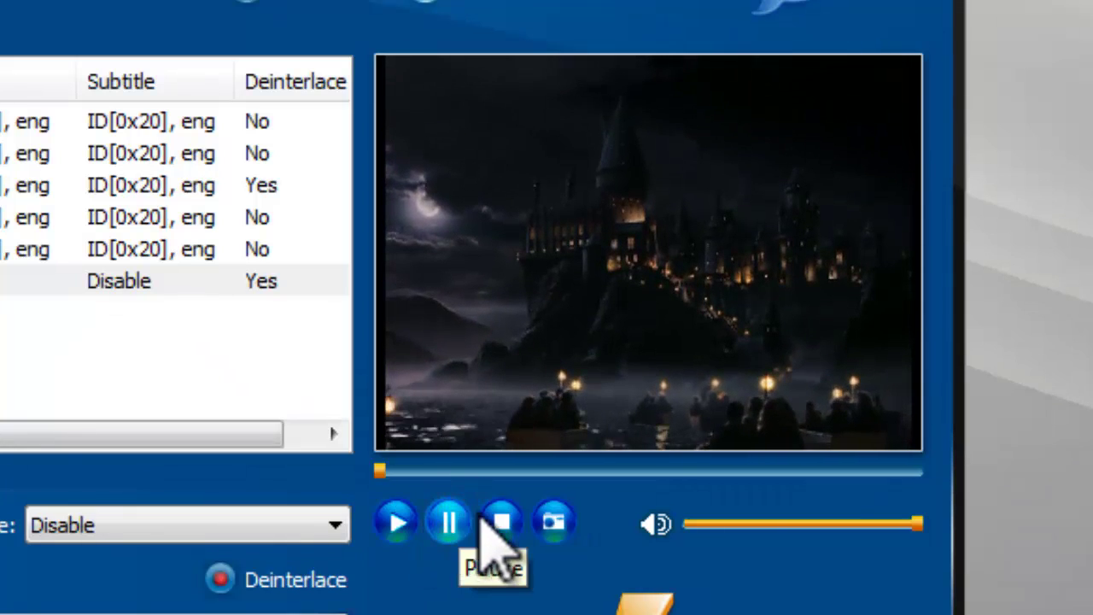
left_click(554, 519)
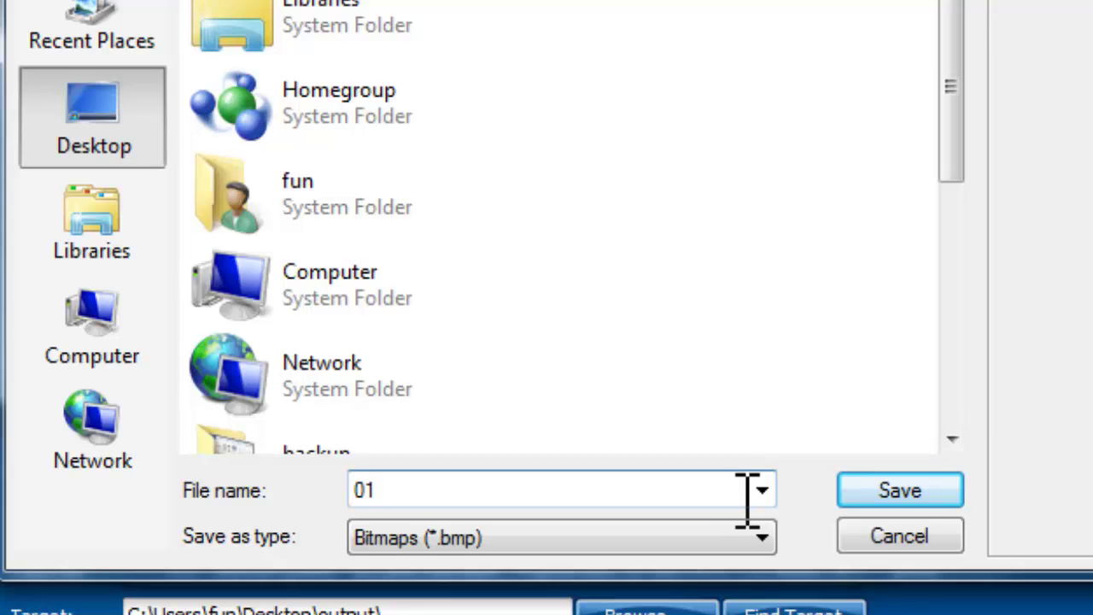
left_click(721, 536)
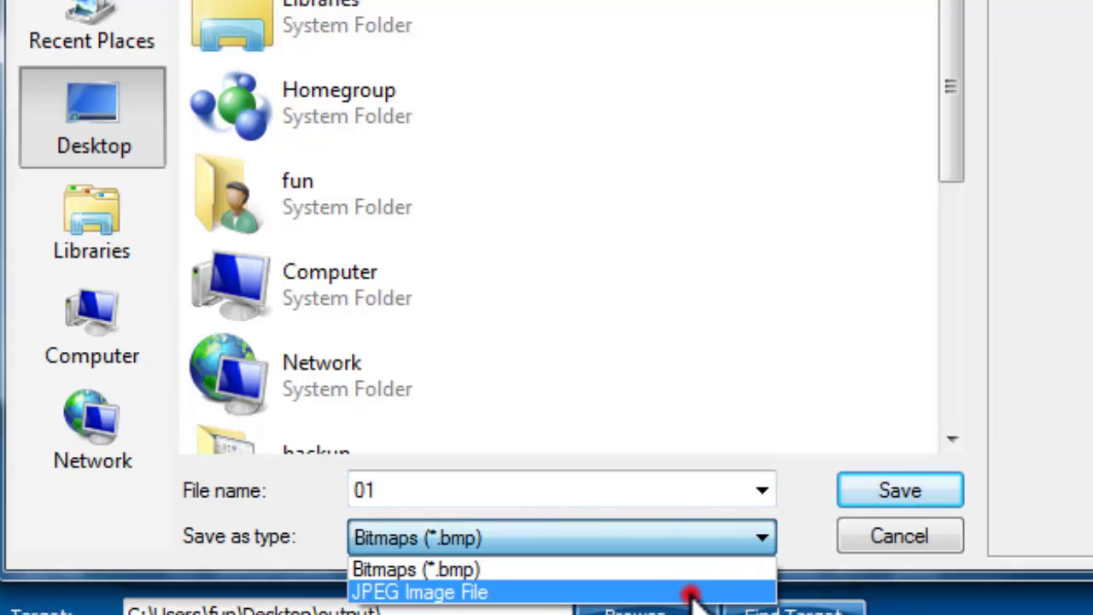
left_click(693, 593)
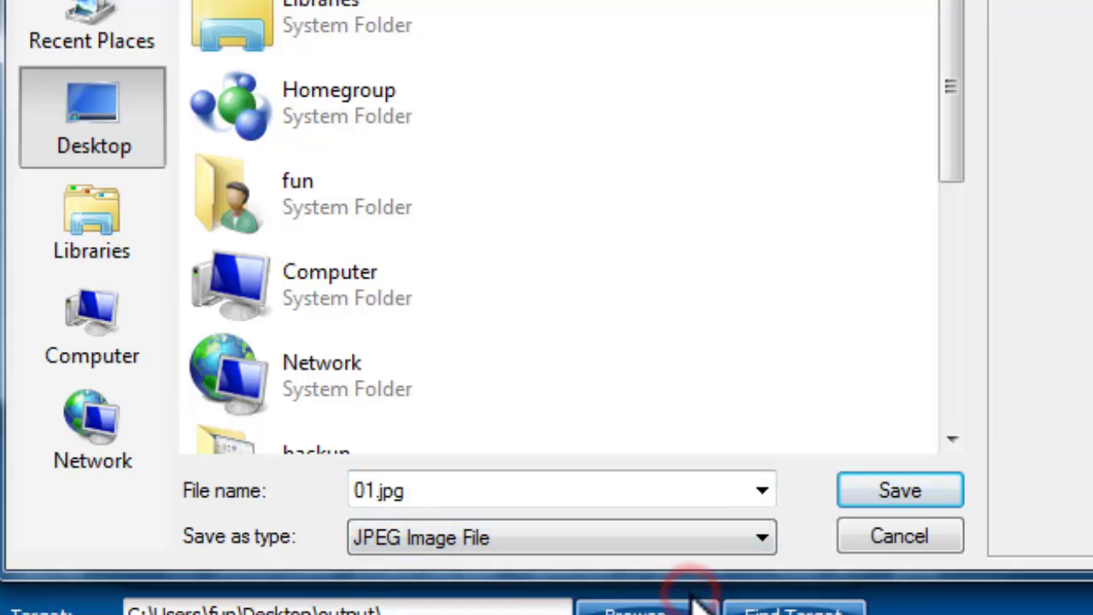
left_click(900, 491)
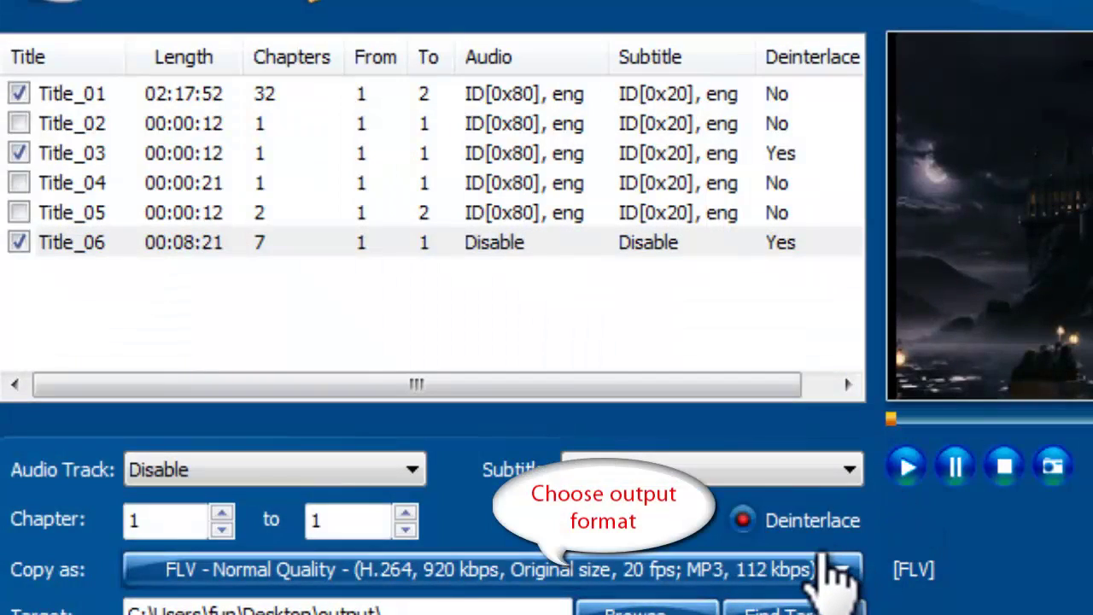
Step: Browse the Devices and Audio output format tabs, then return to Video formats
left_click(833, 568)
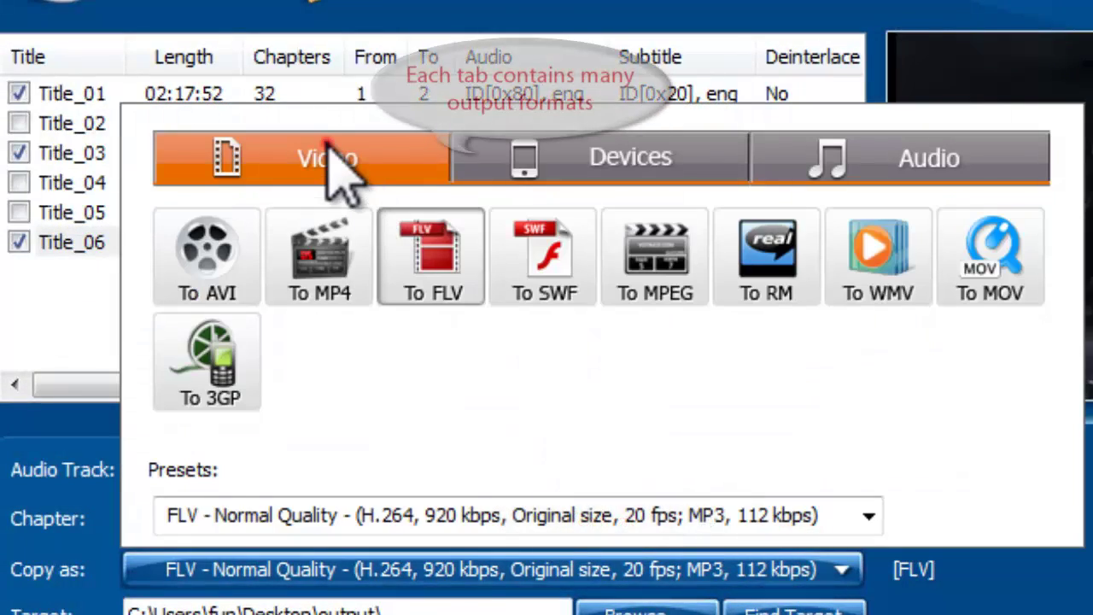
left_click(614, 166)
left_click(837, 162)
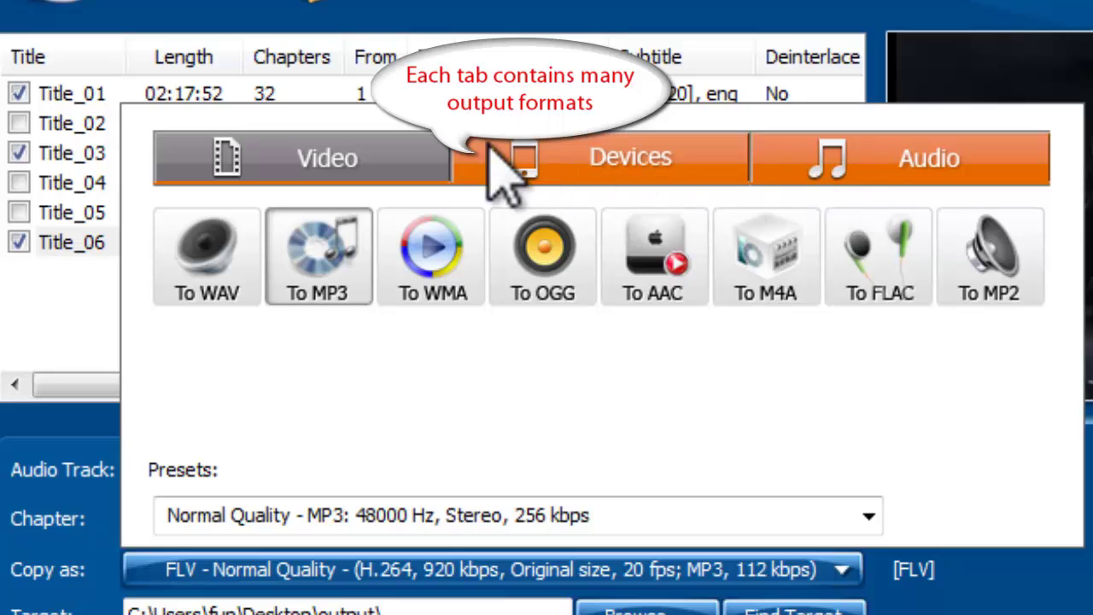
left_click(406, 149)
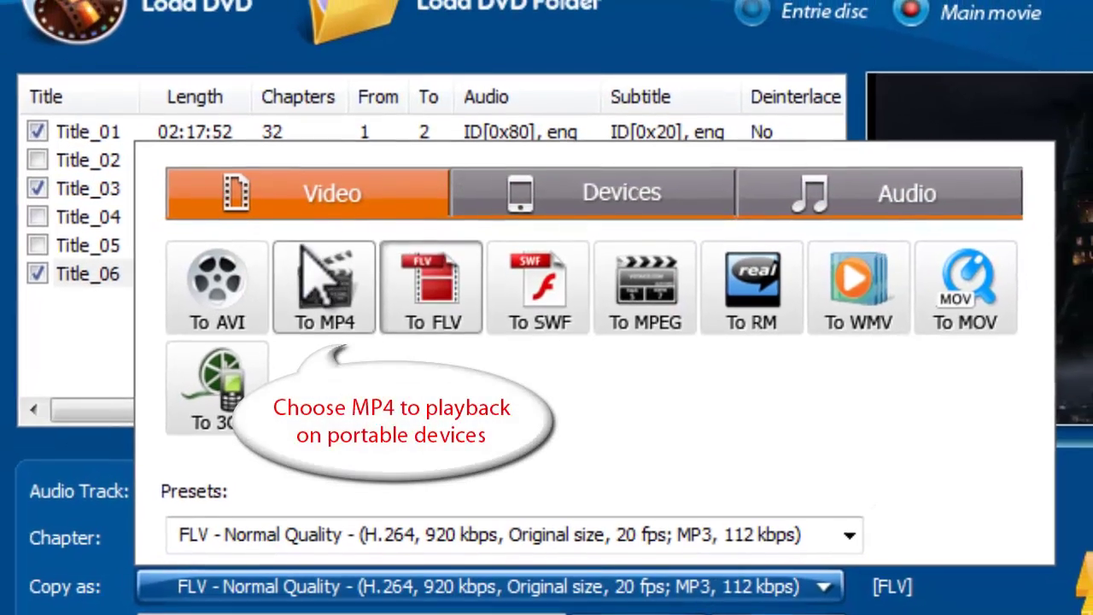
Step: Try MP4 and AVI as output formats and look at their quality presets
left_click(292, 229)
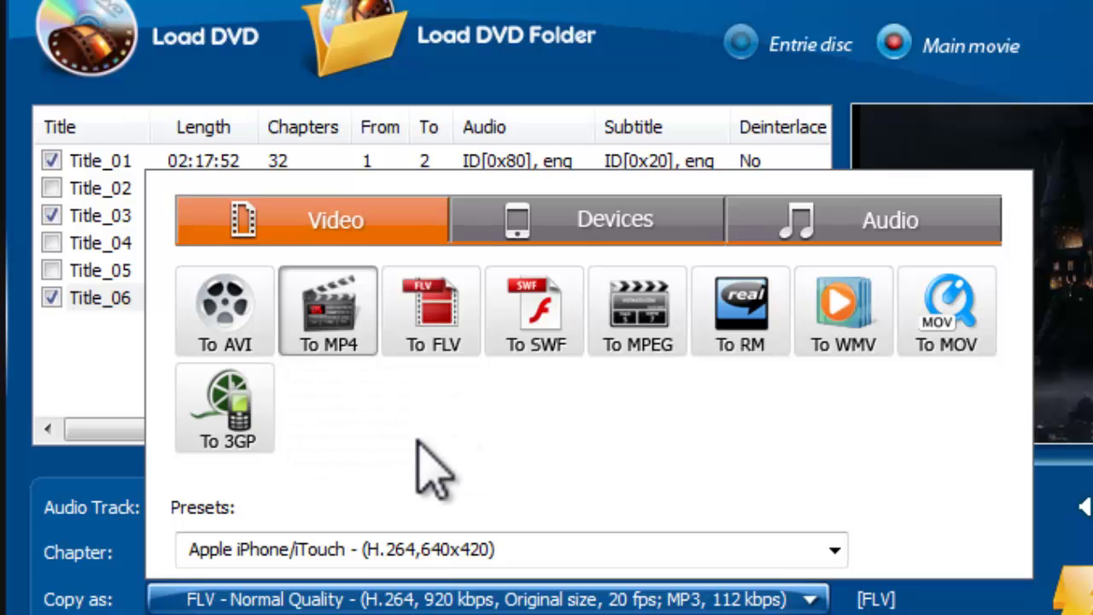
left_click(506, 553)
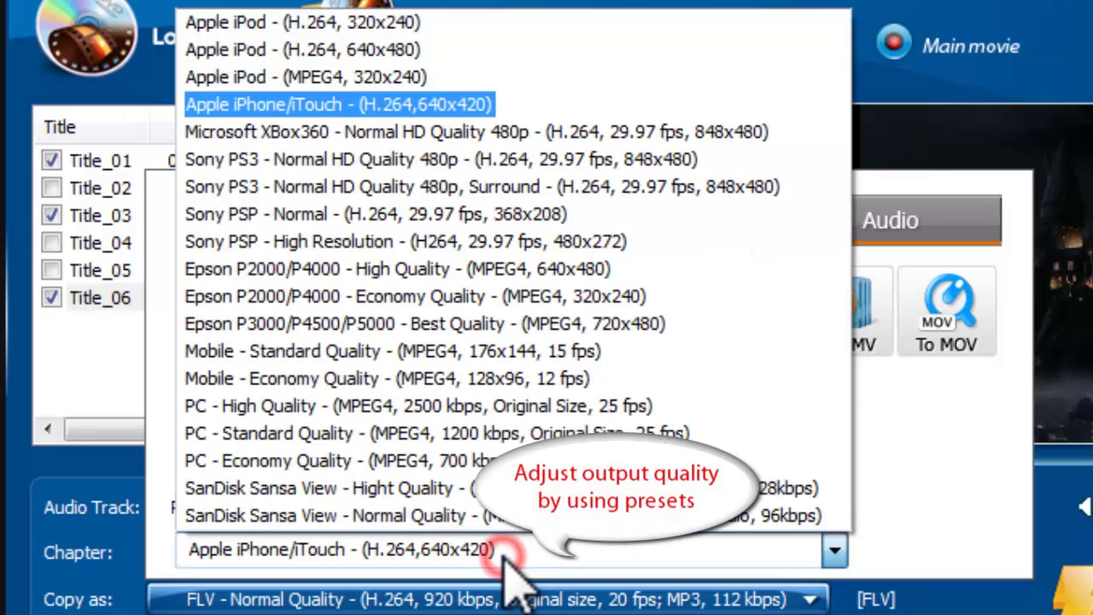
left_click(509, 557)
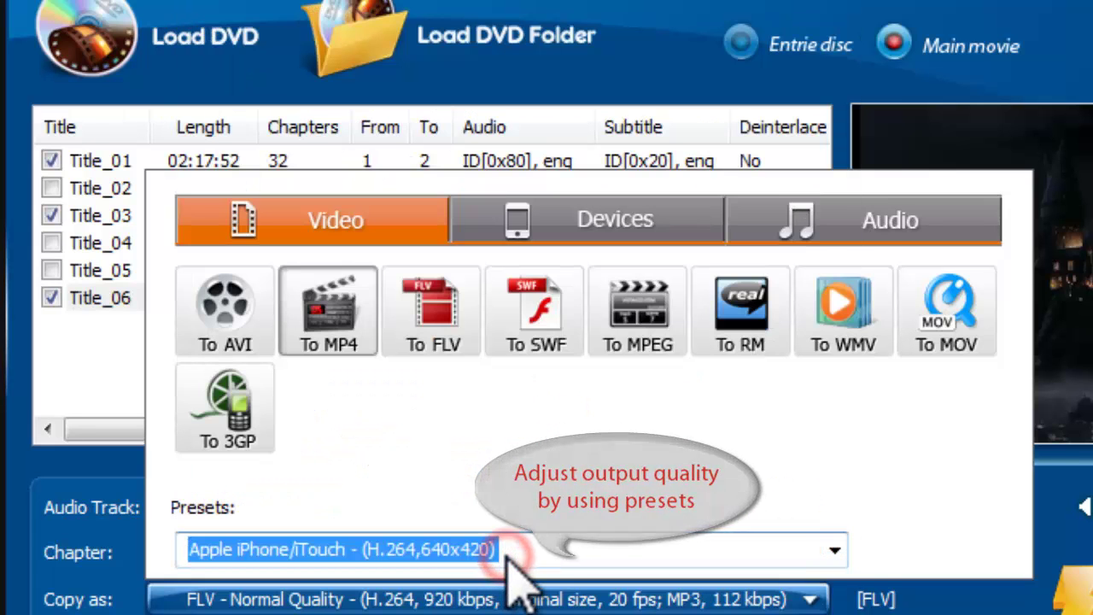
left_click(229, 318)
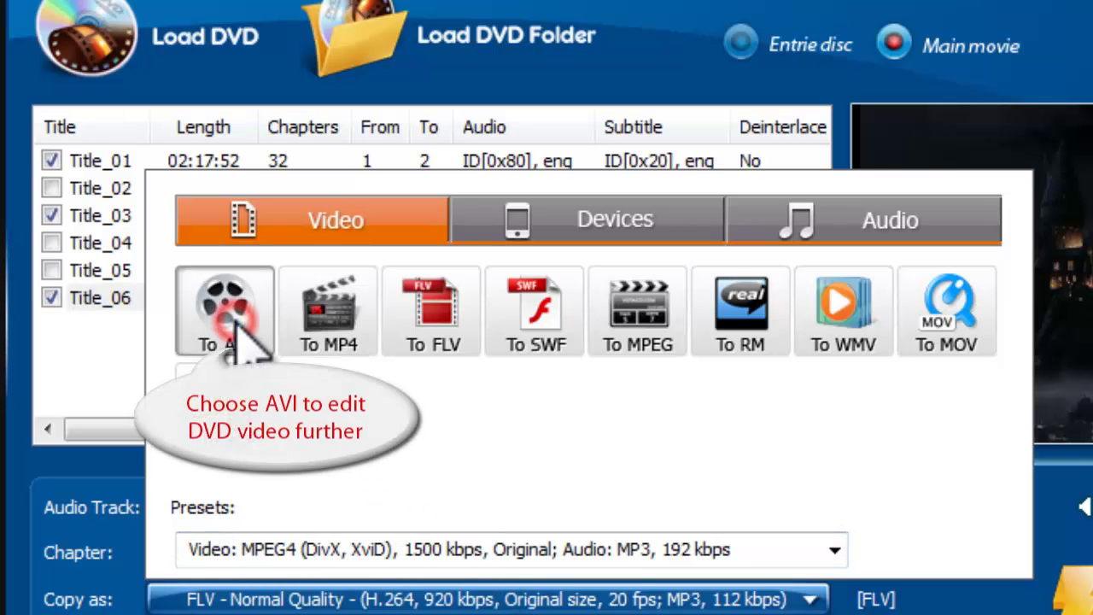
left_click(478, 551)
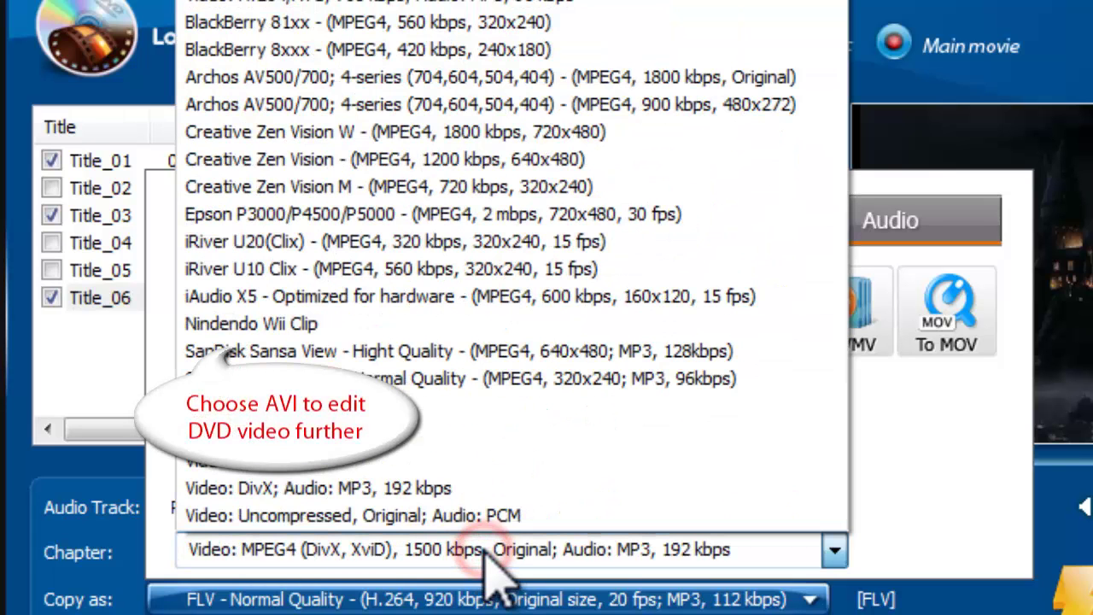
left_click(483, 551)
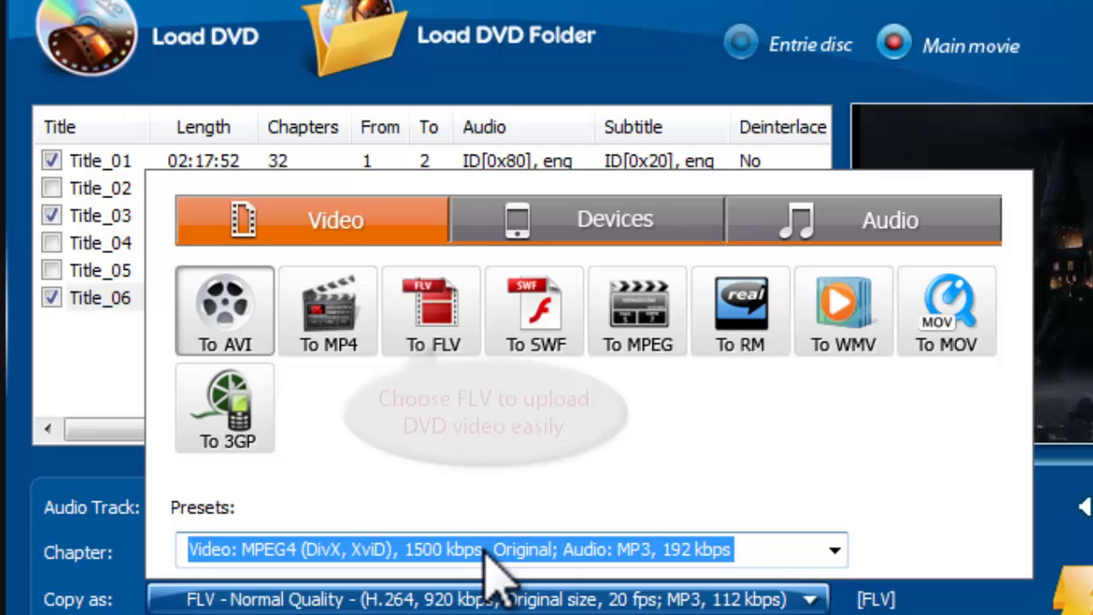
Step: Set the output format to FLV with the FLV - Optimal Quality preset
left_click(436, 346)
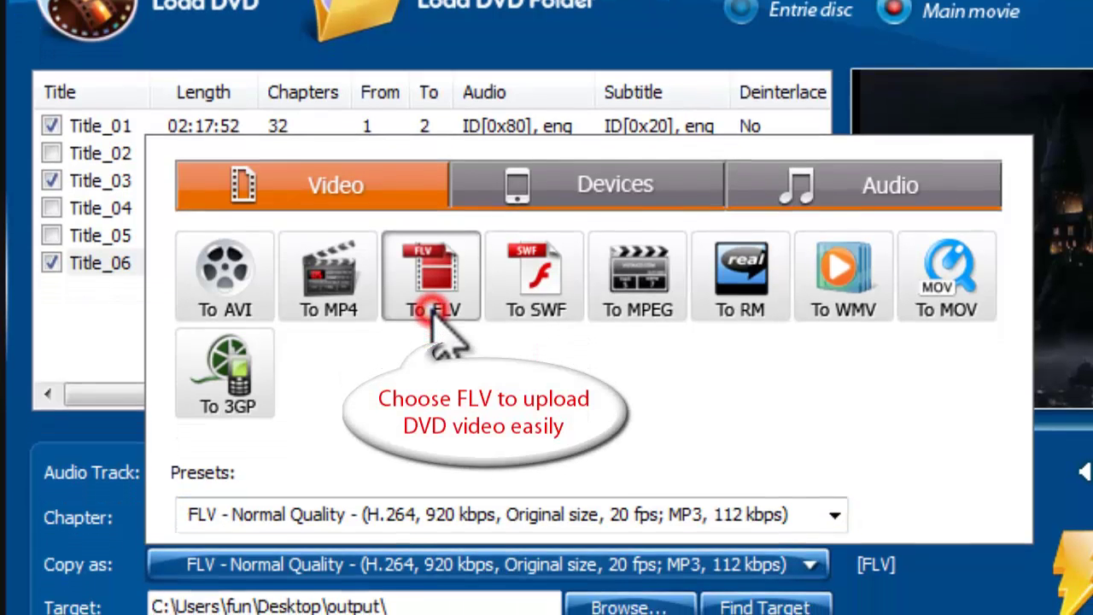
left_click(478, 549)
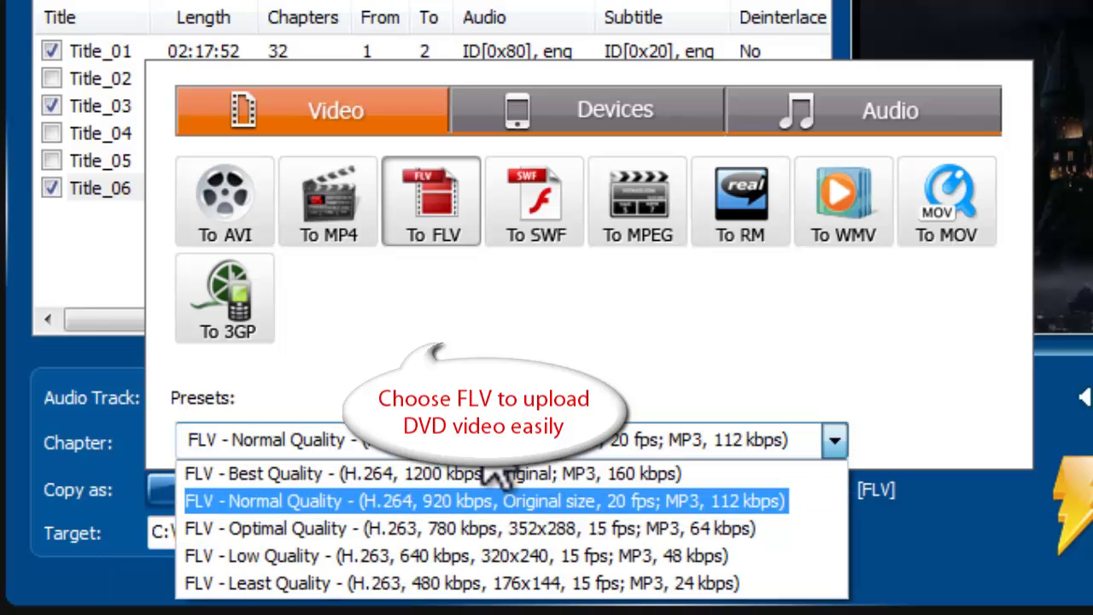
left_click(470, 530)
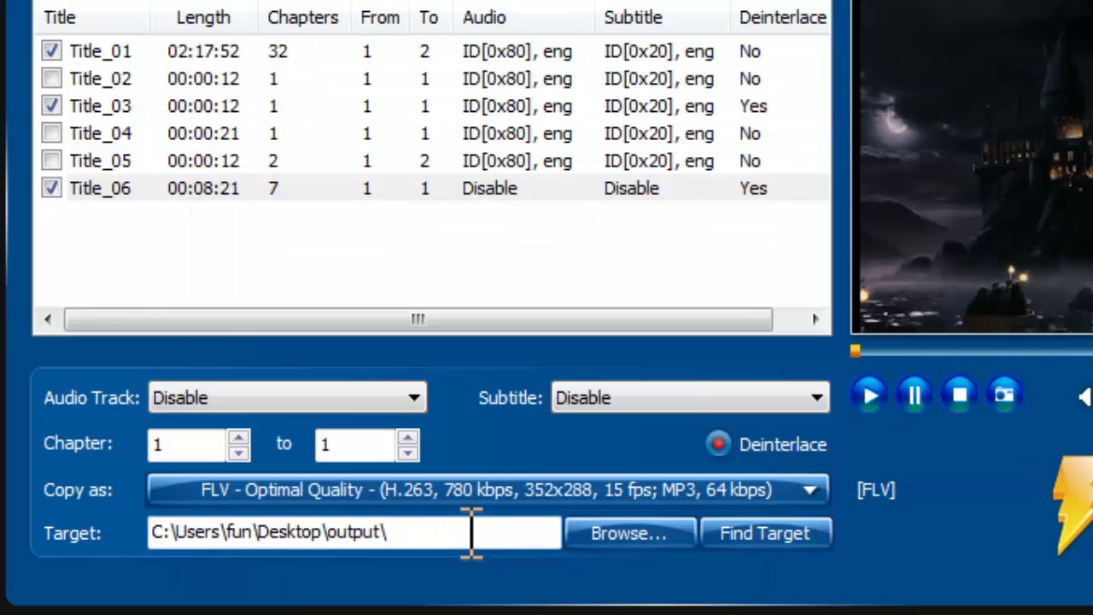
Step: Set the Target destination to the desktop 'output' folder
left_click(624, 538)
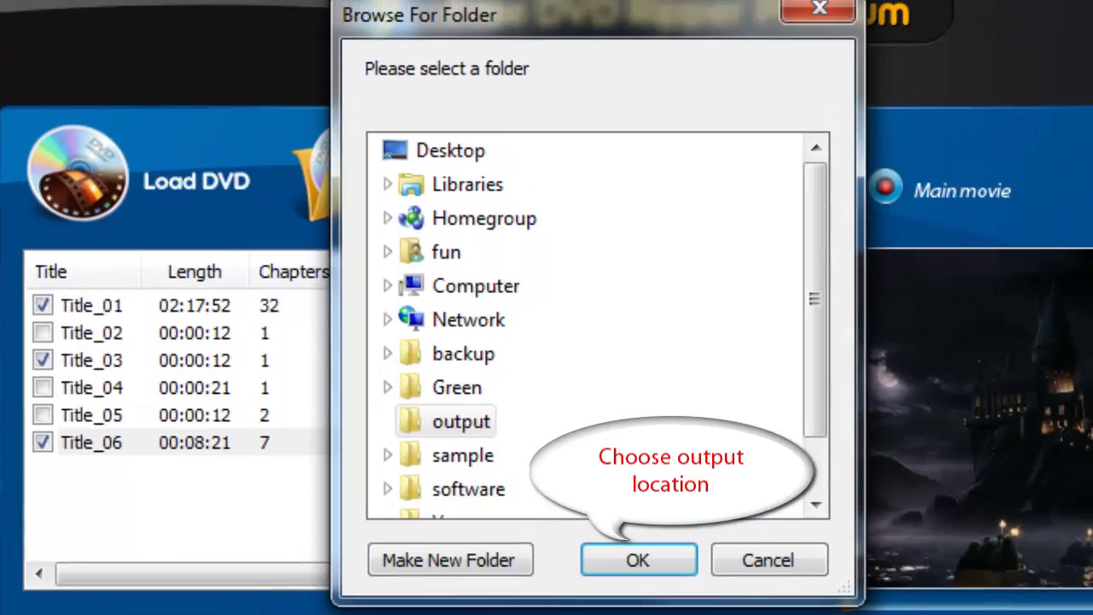
left_click(477, 420)
left_click(629, 561)
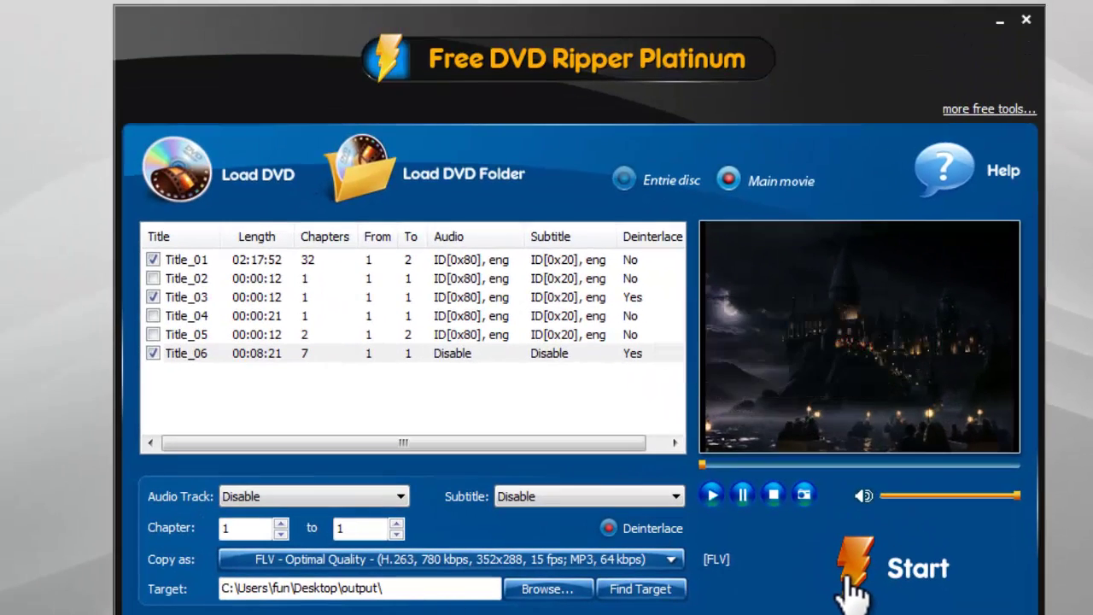
Step: Start the conversion of the selected titles
left_click(847, 577)
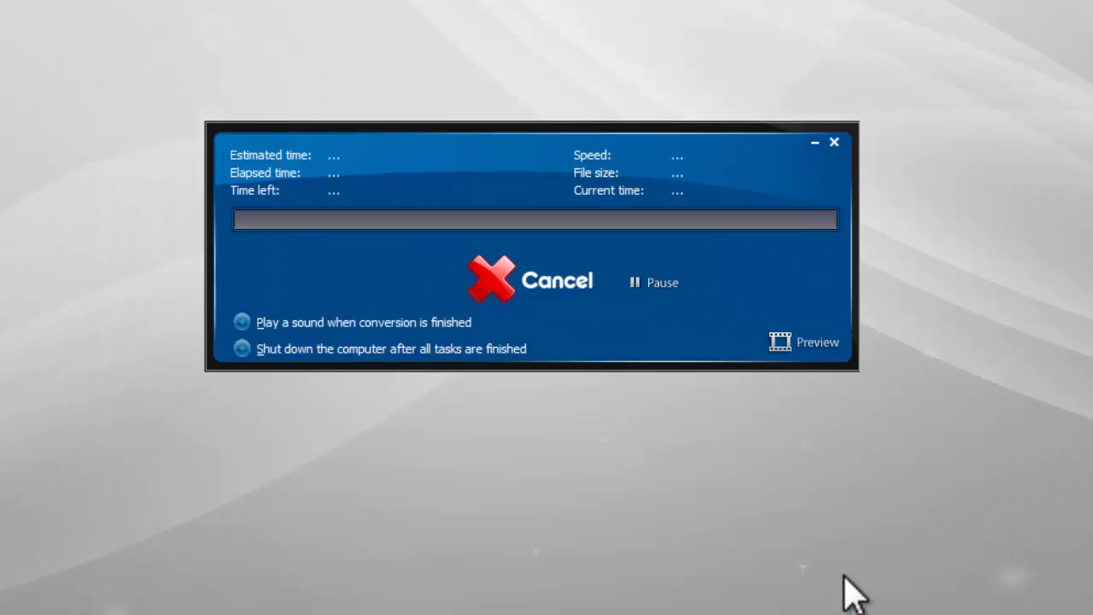